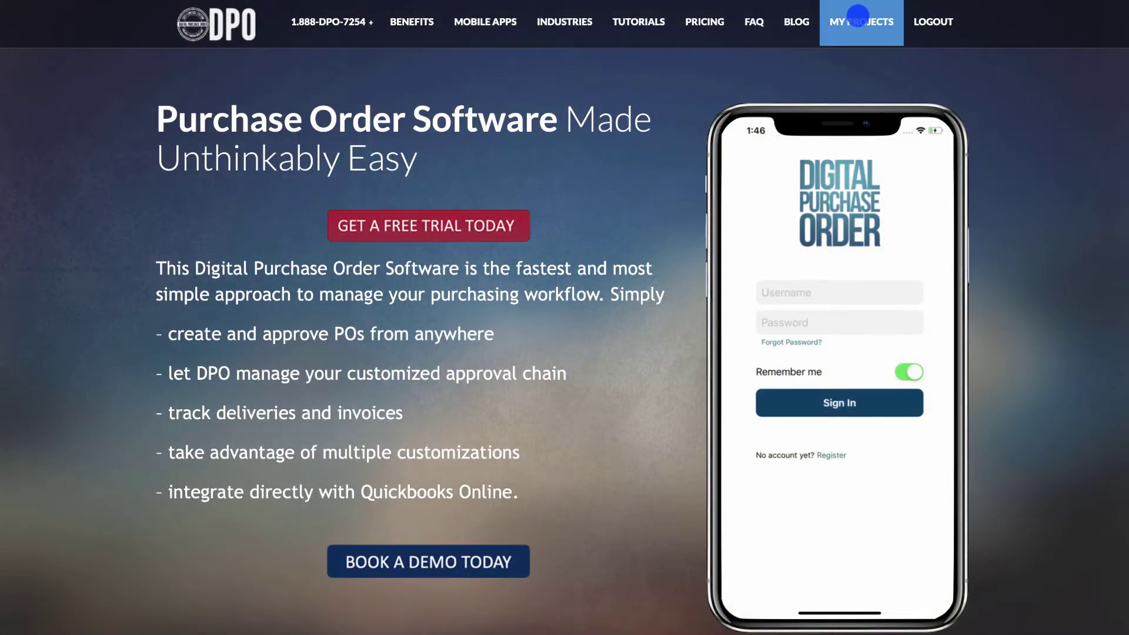
Open the PO Book from My Projects to list all 56 purchase orders
left_click(858, 15)
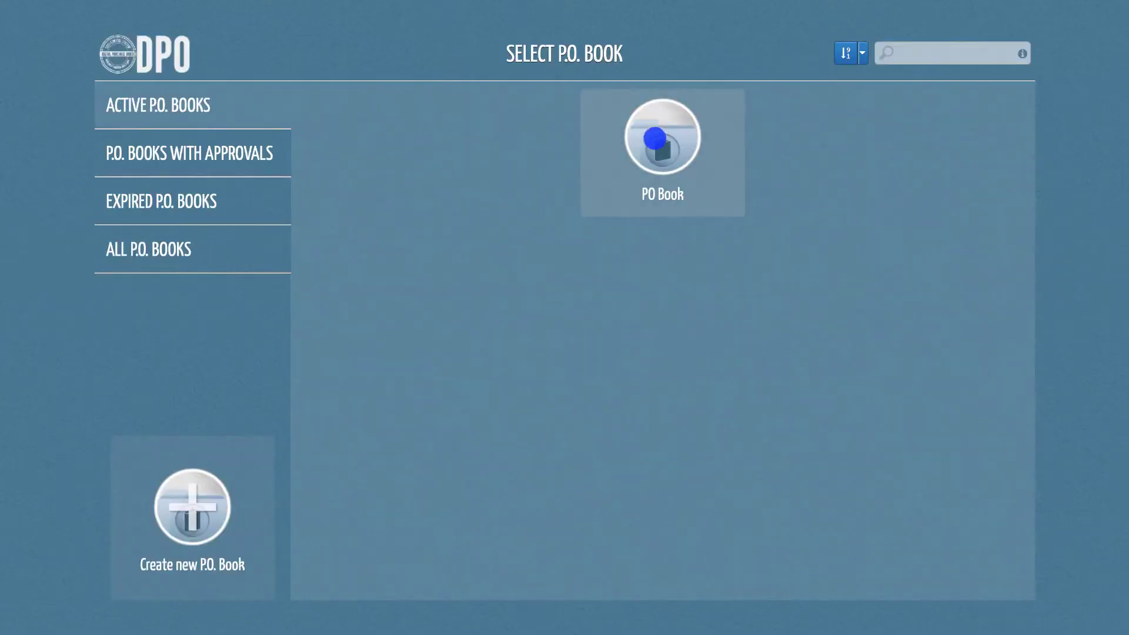
left_click(654, 138)
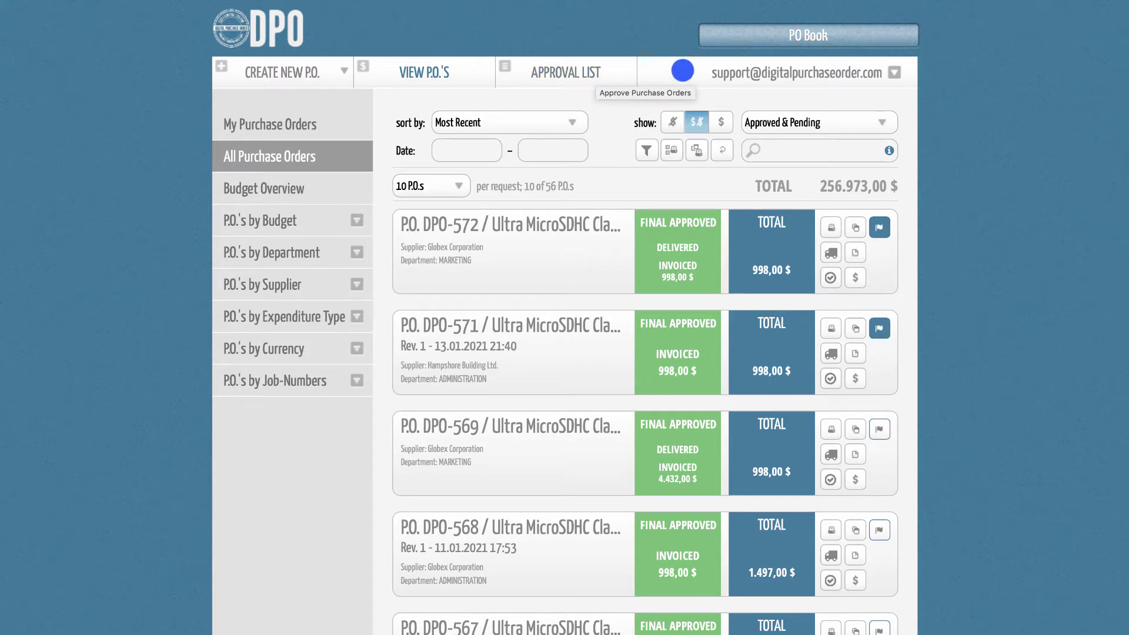
mouse_move(827, 69)
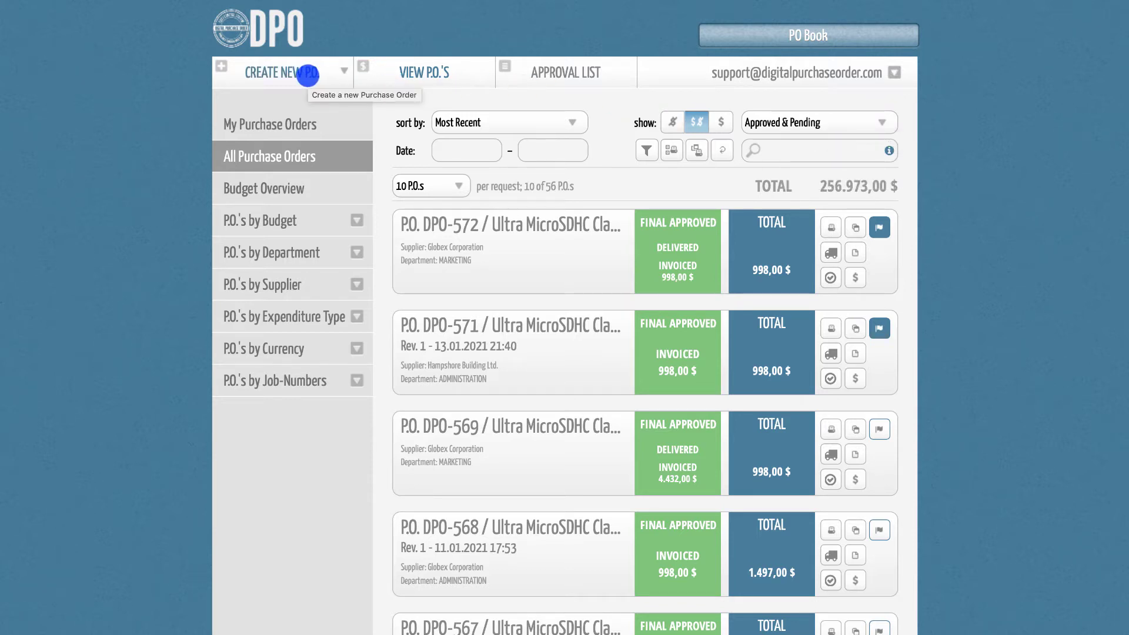
Start a new Office Supplies PO from Globex Corporation at 3135 Pleasent Street
left_click(308, 76)
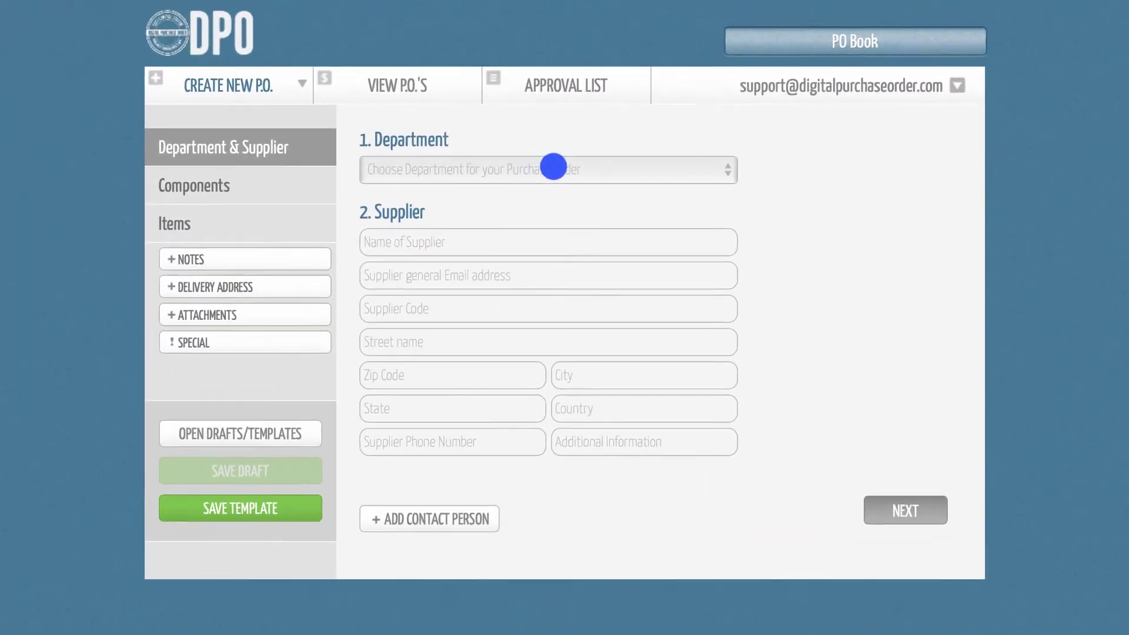
left_click(555, 141)
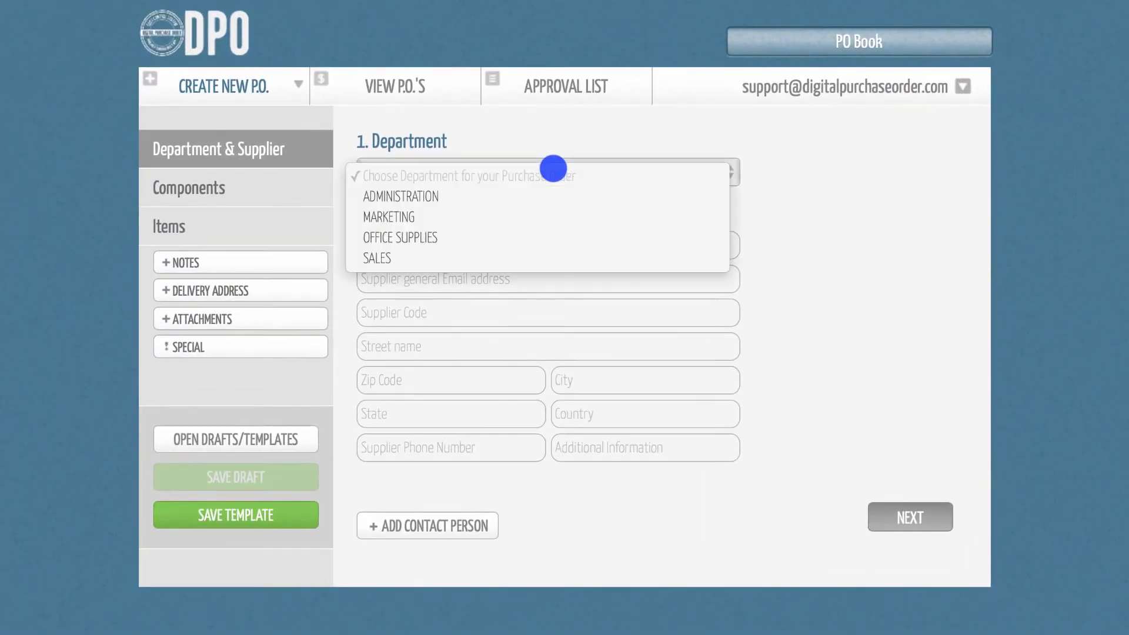
left_click(499, 234)
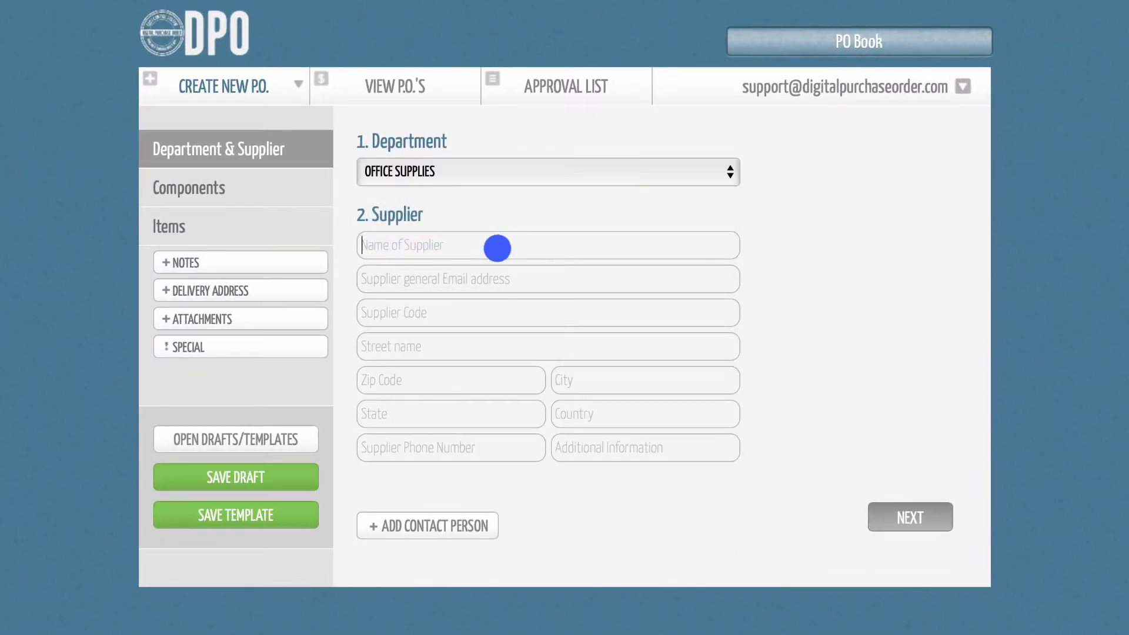
left_click(498, 248)
type("g")
left_click(487, 267)
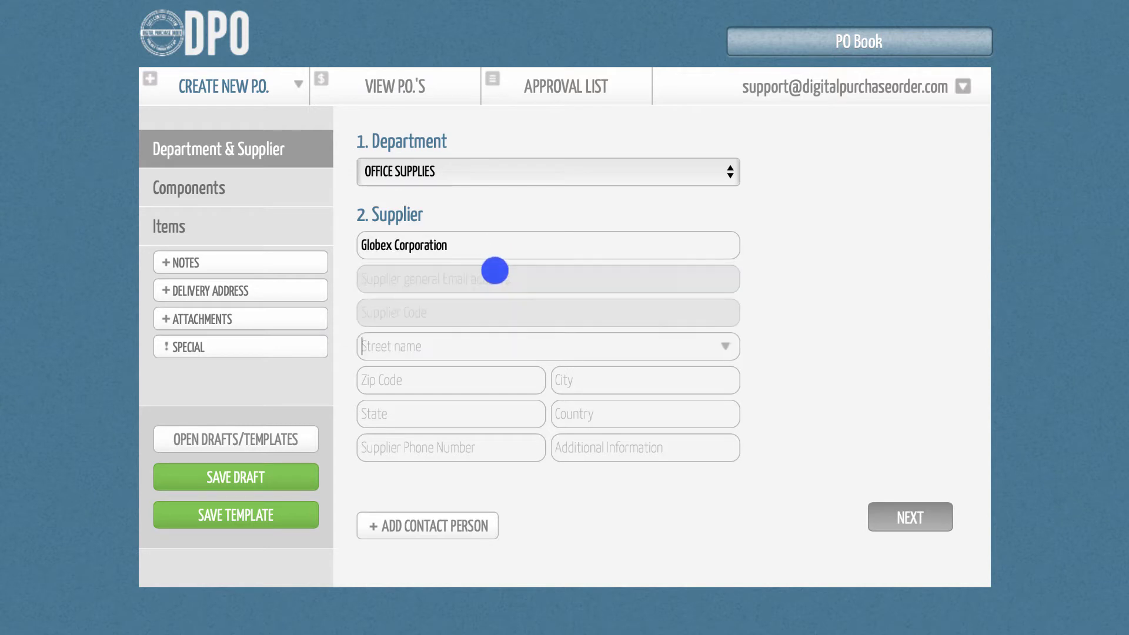
left_click(724, 342)
left_click(583, 386)
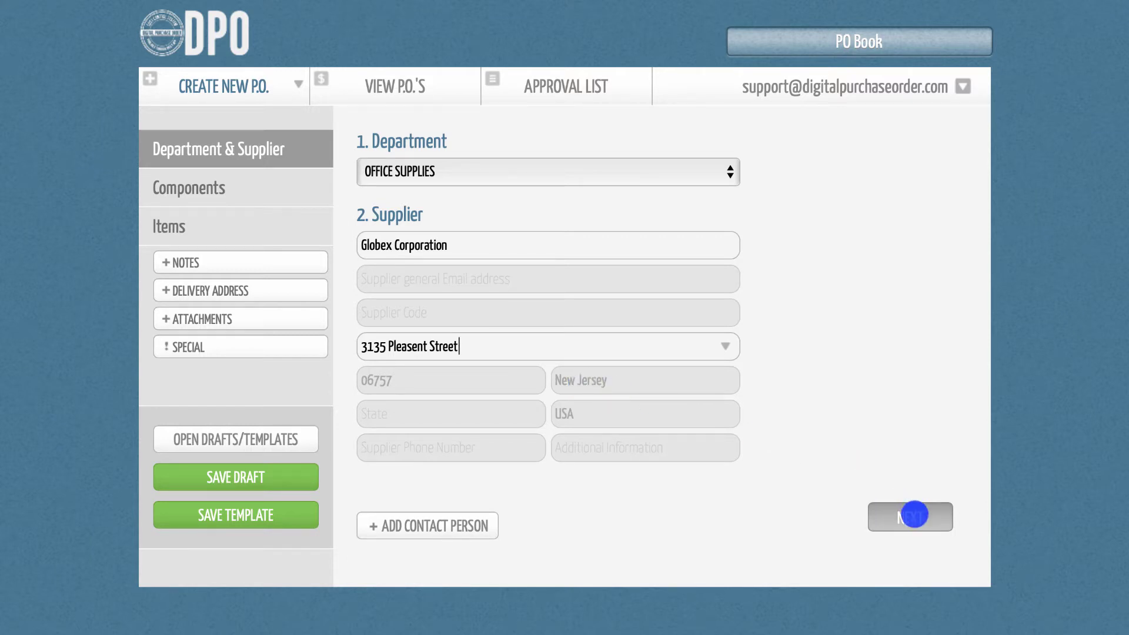
left_click(915, 515)
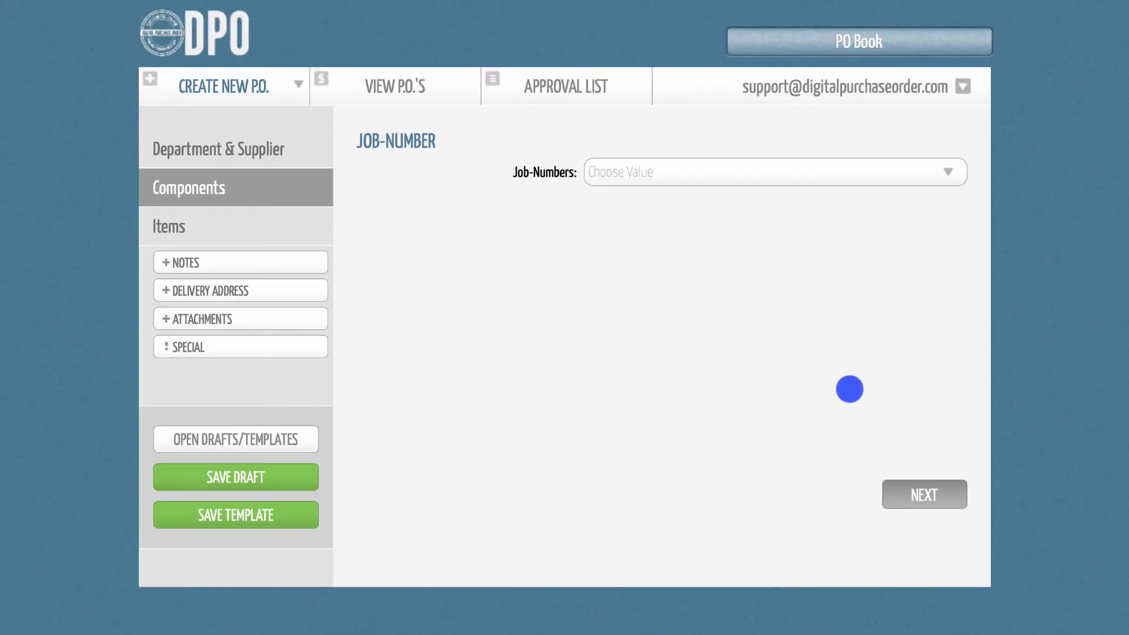
Set the job number to 004 and continue to the Items step
left_click(730, 177)
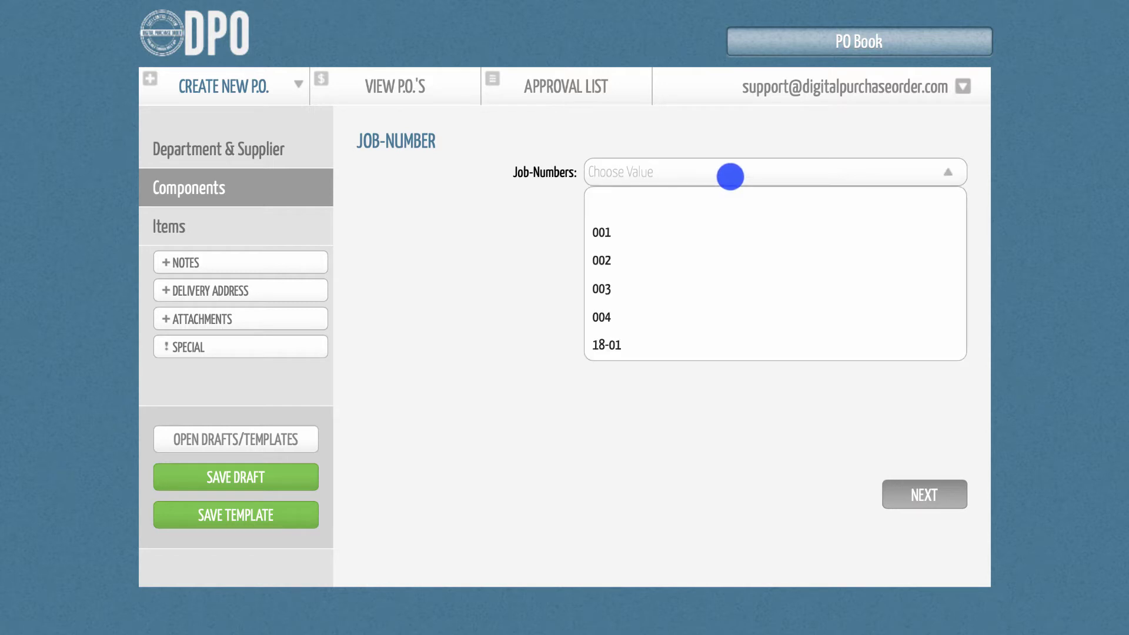
left_click(715, 302)
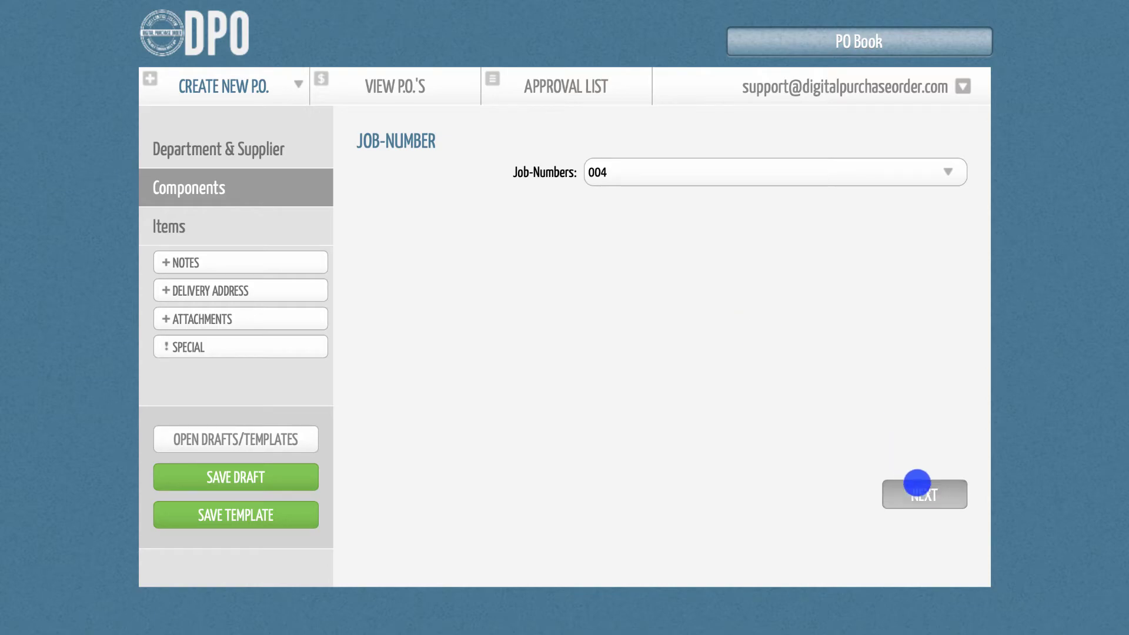
left_click(921, 492)
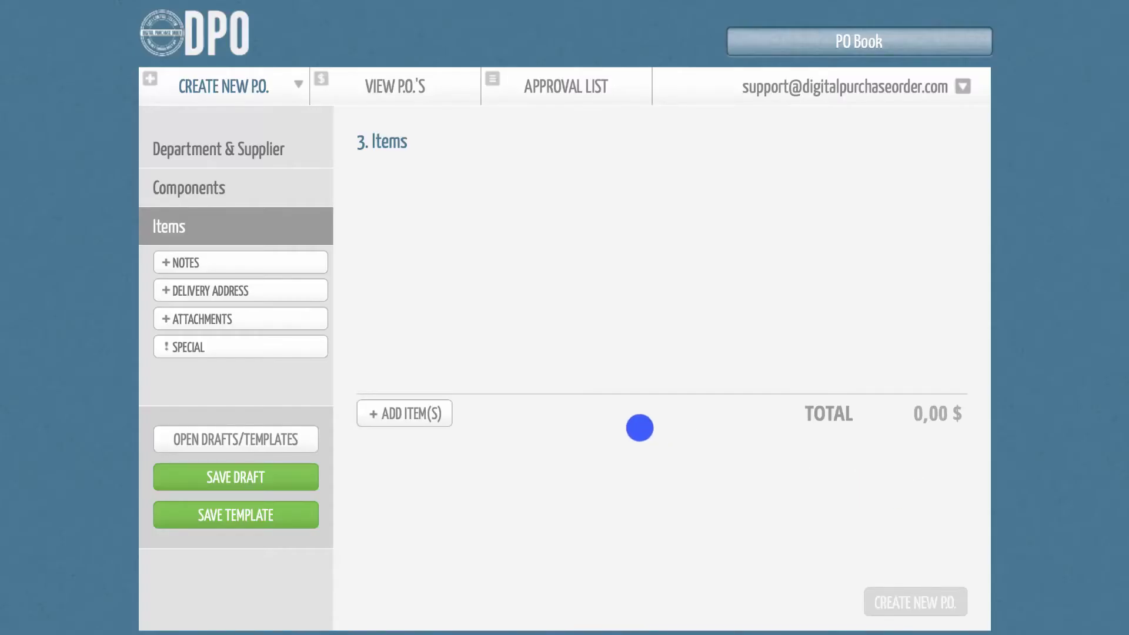
Add 2 Office Material at 30 as PURCHASE, Office Supplies & Software account, Marketing budget
left_click(405, 406)
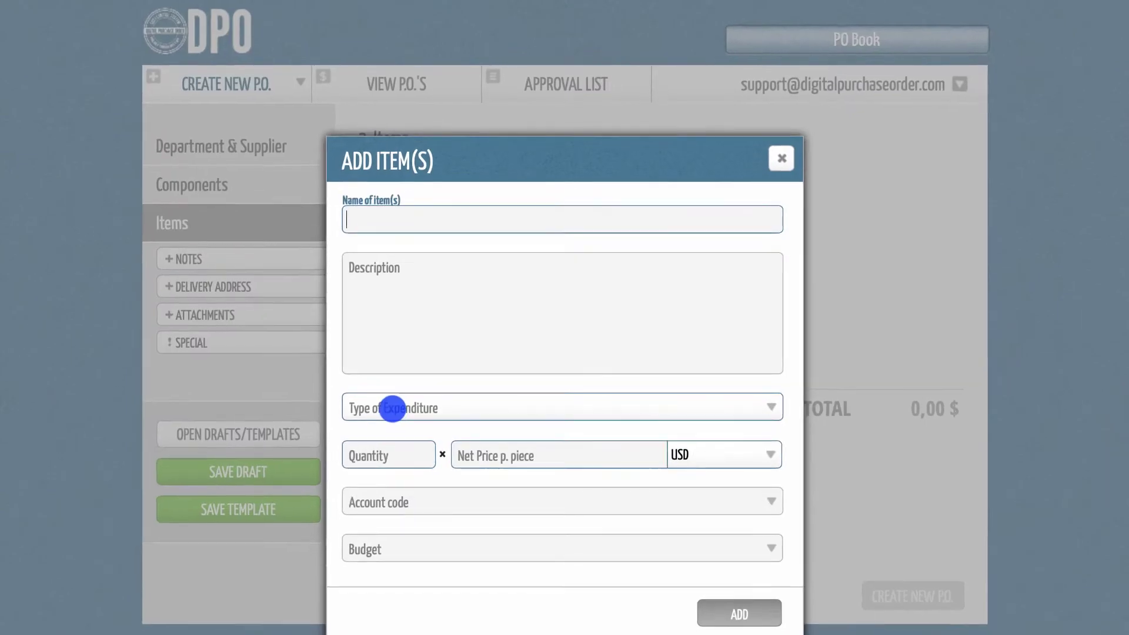
type("Office Material")
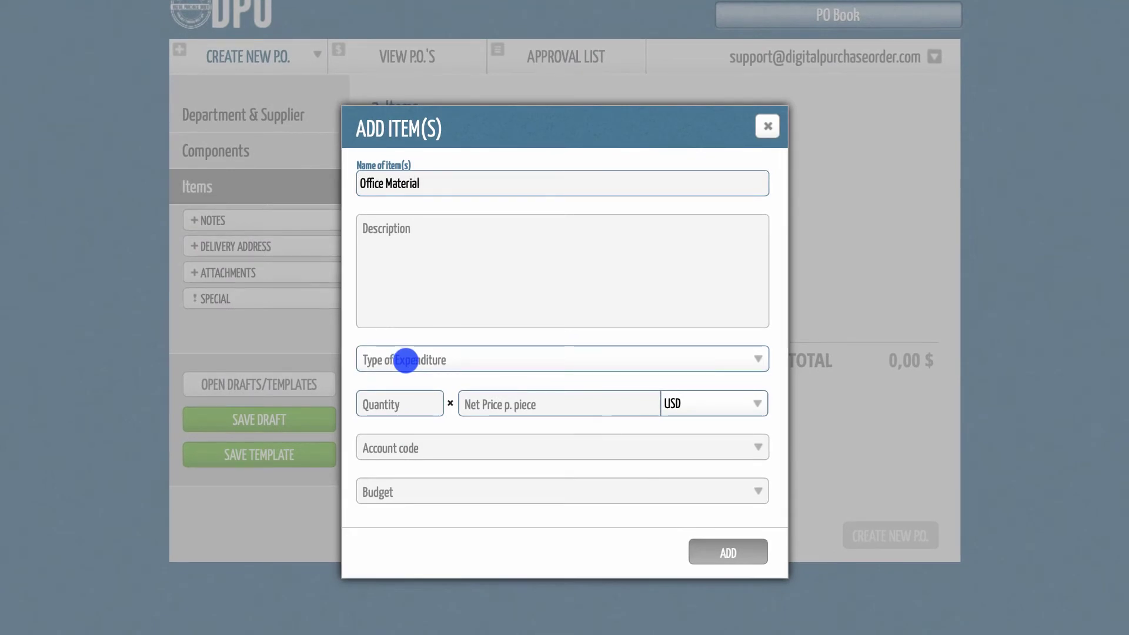
left_click(404, 360)
left_click(412, 386)
left_click(399, 398)
type("2")
key("Tab")
type("30")
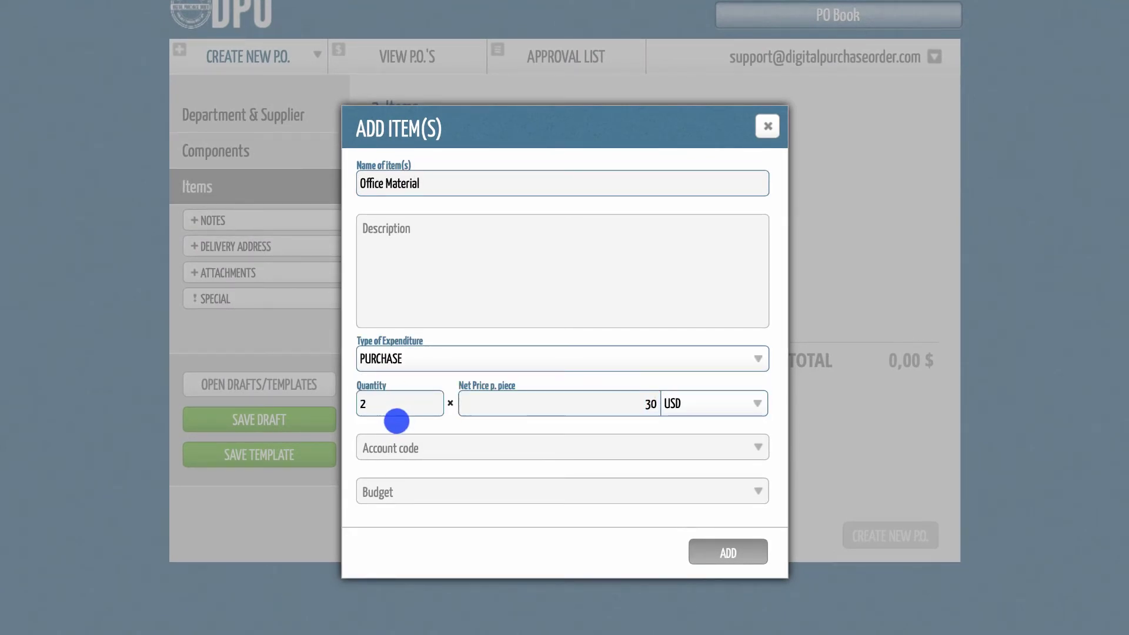
left_click(400, 450)
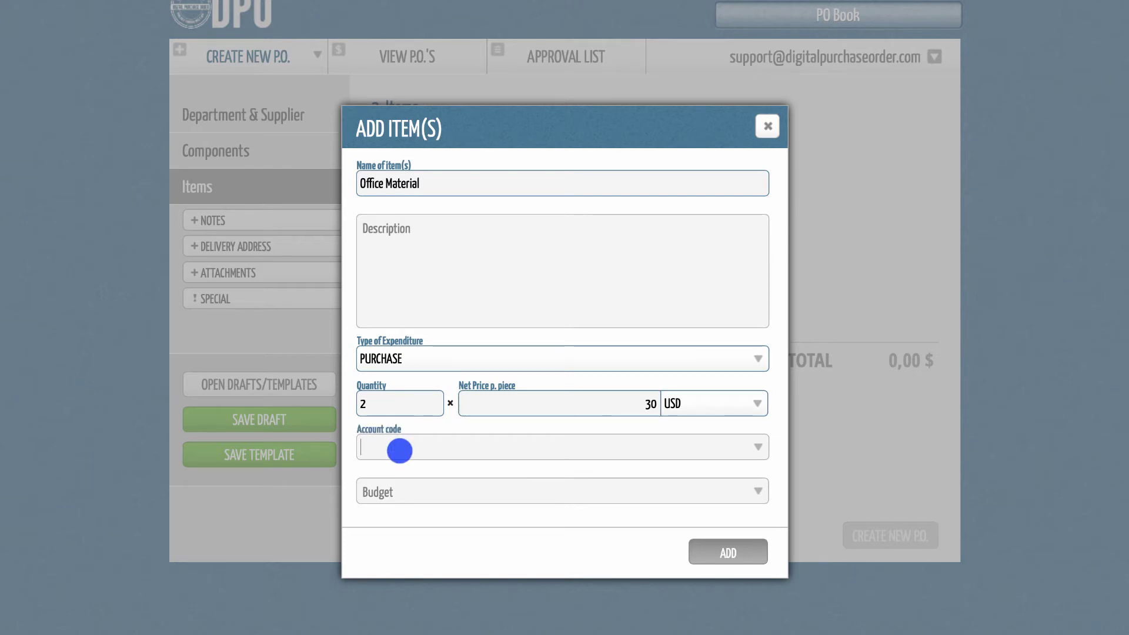
type("Off")
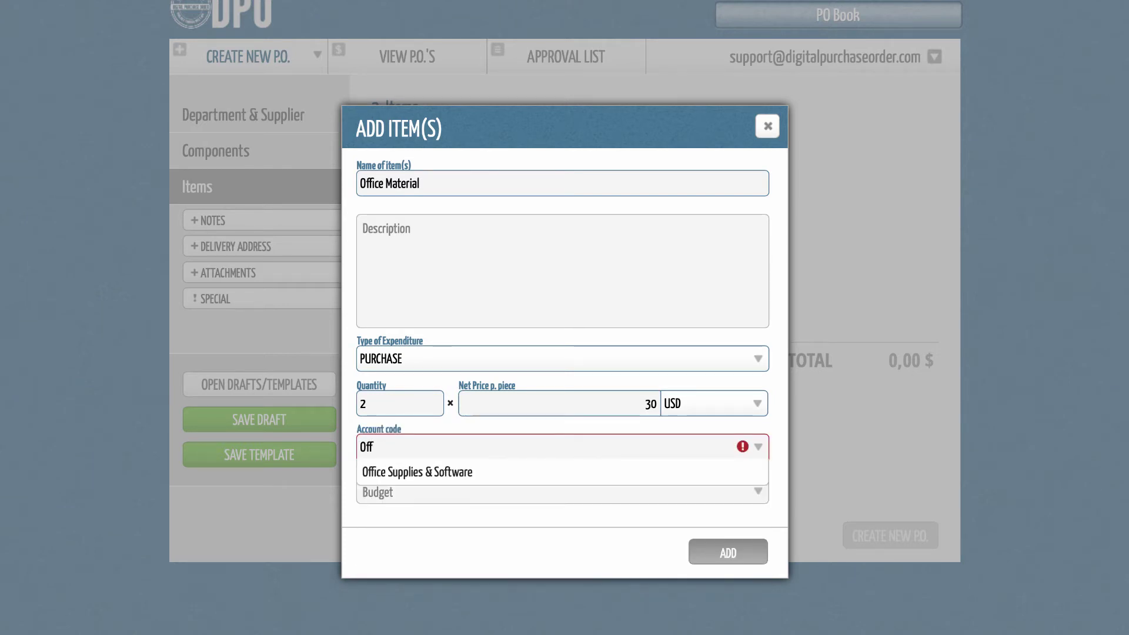
left_click(409, 474)
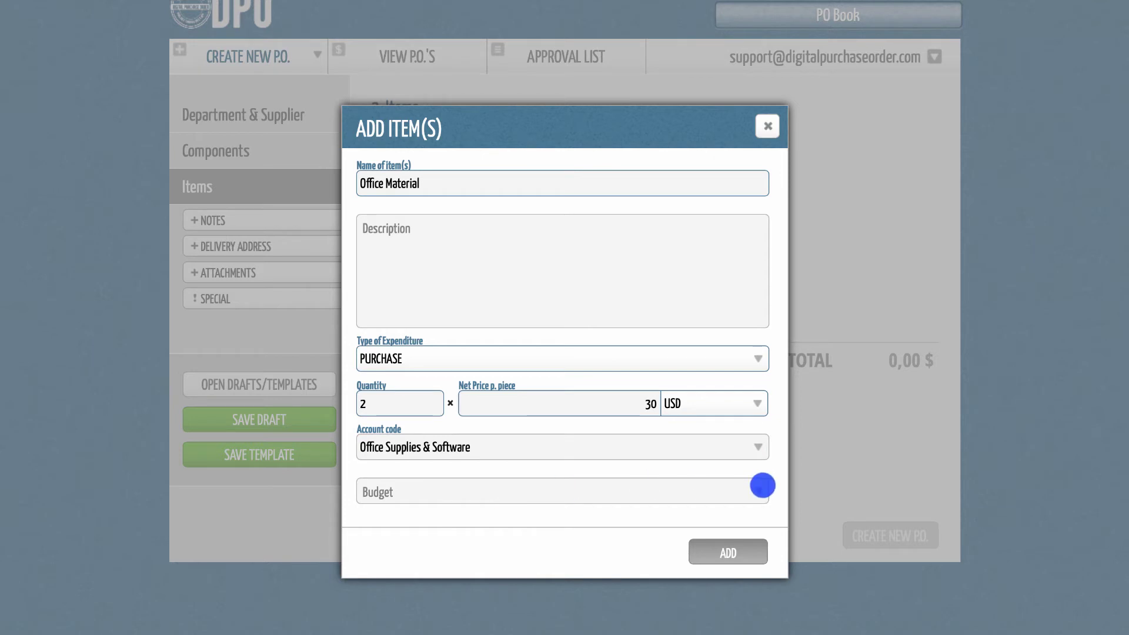
left_click(759, 486)
left_click(491, 575)
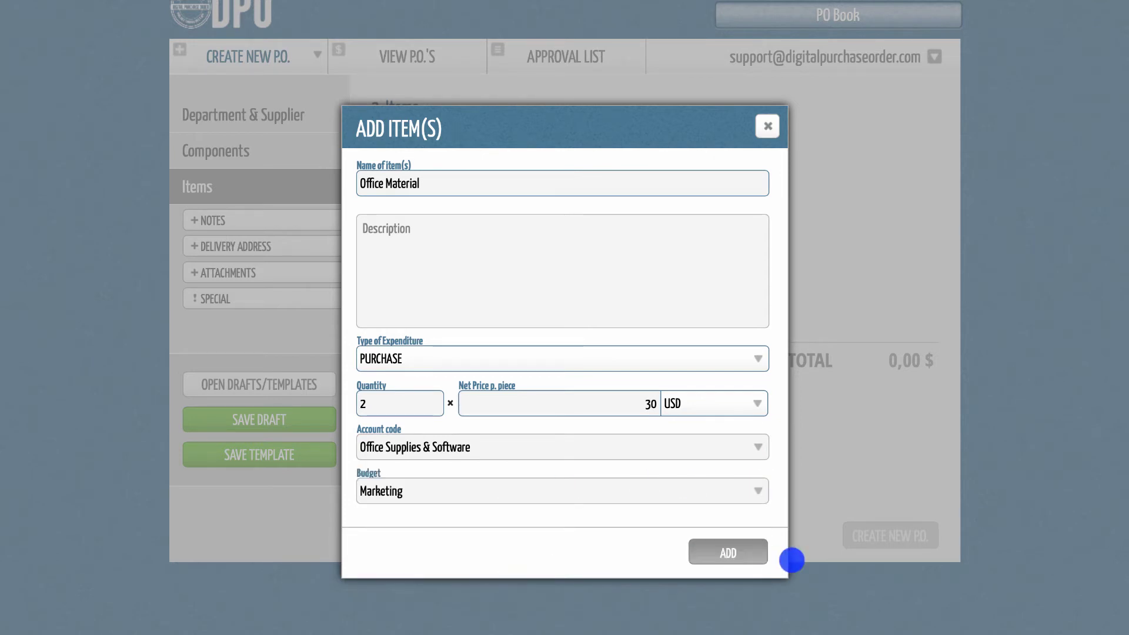
left_click(744, 553)
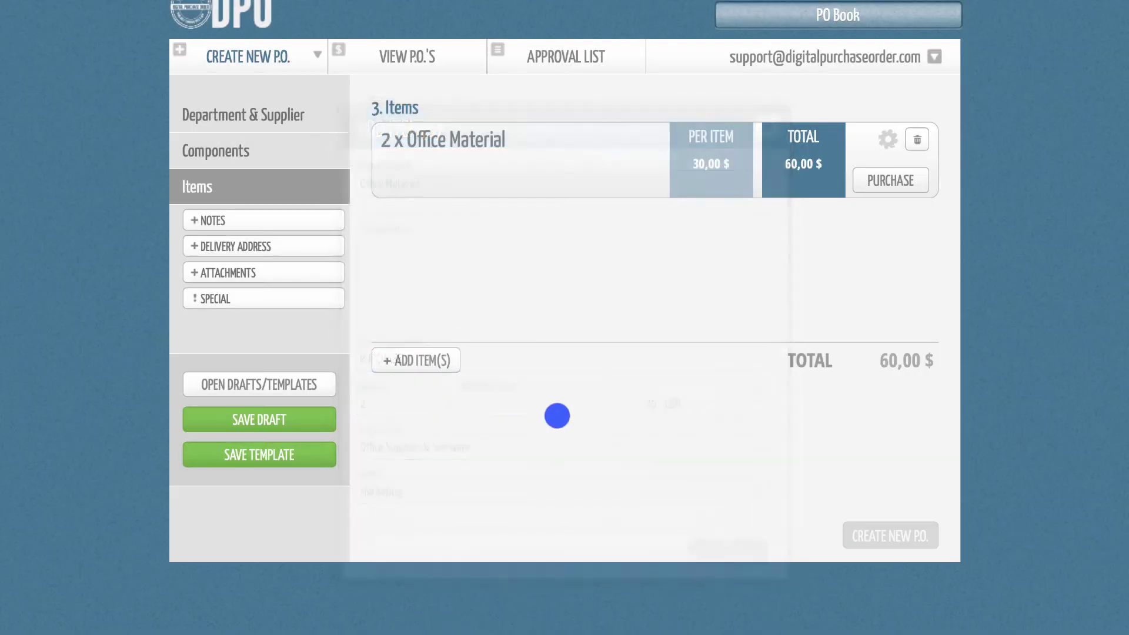
Add 2 Computers and Laptops to the order
left_click(426, 361)
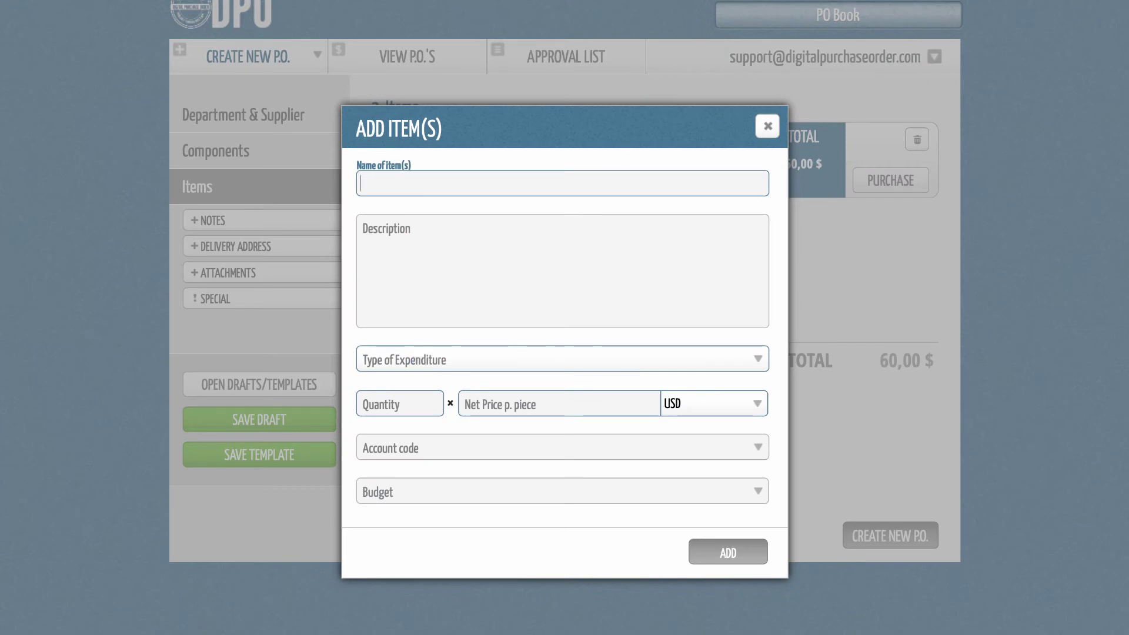
type("ai")
left_click(413, 264)
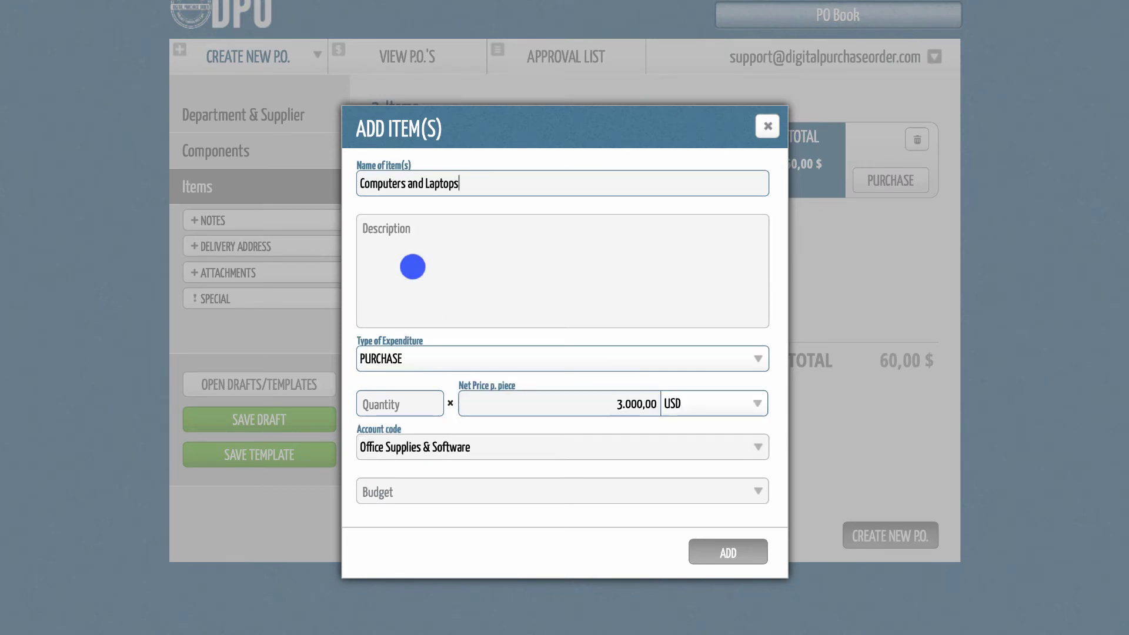
left_click(391, 403)
type("2")
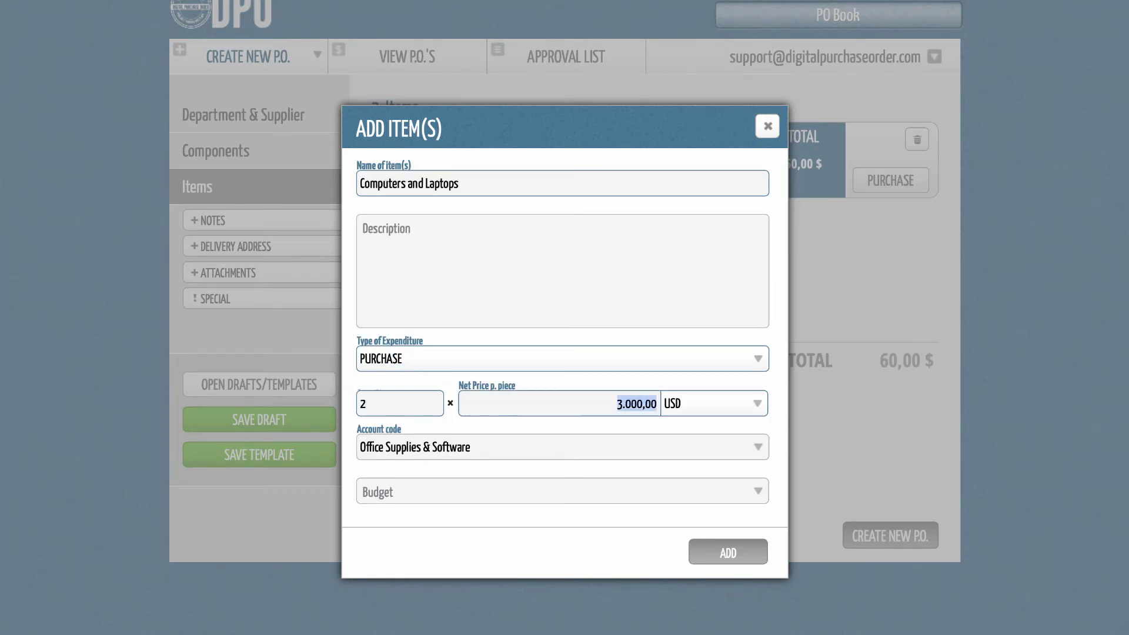
left_click(749, 551)
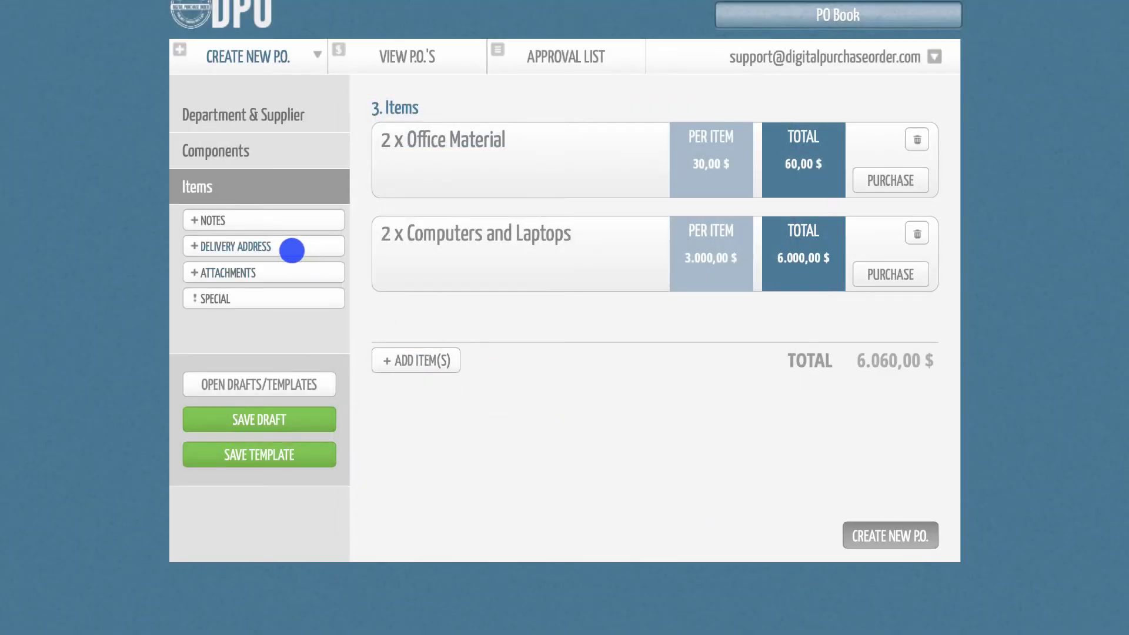
Upload Offer.pdf as an attachment to the purchase order
left_click(257, 219)
left_click(257, 219)
left_click(253, 239)
left_click(252, 239)
left_click(252, 272)
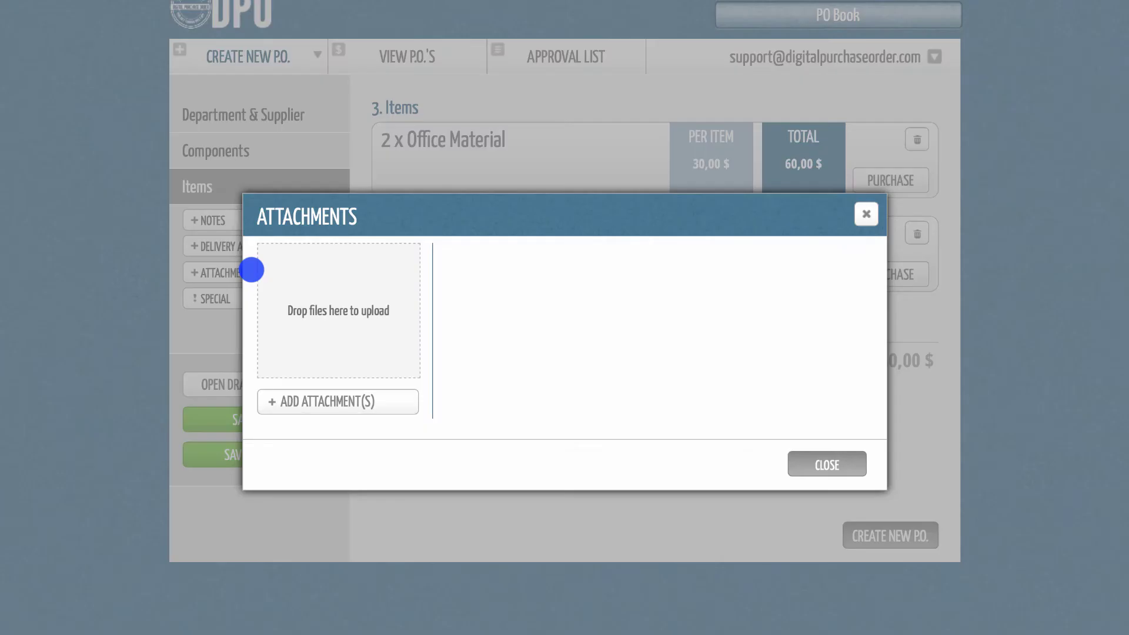
left_click(336, 395)
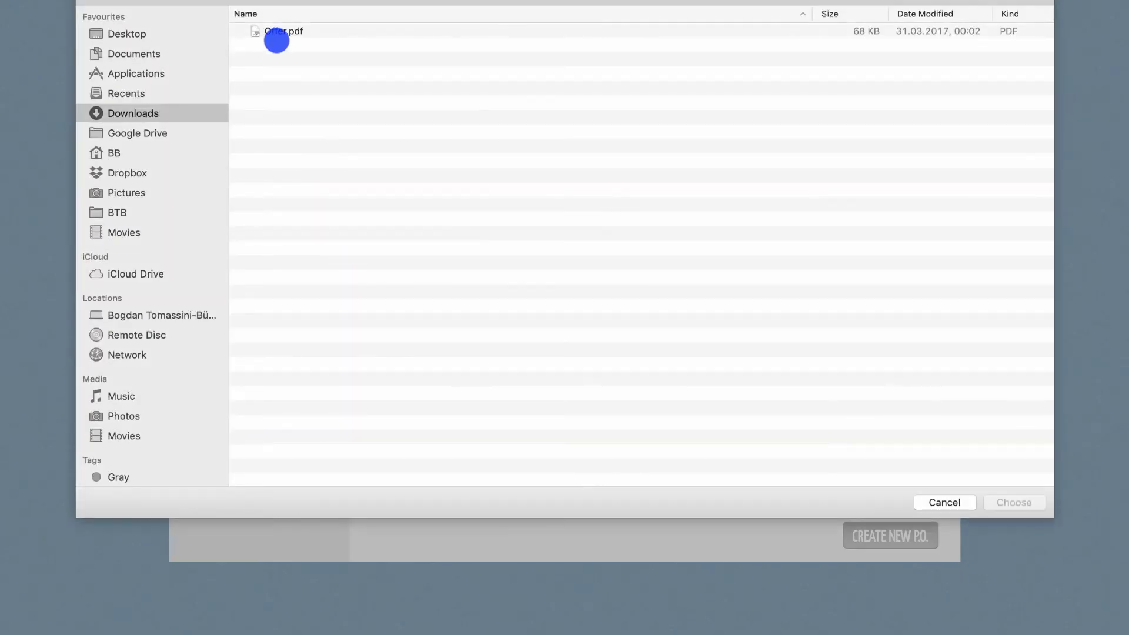
left_click(277, 33)
double_click(276, 34)
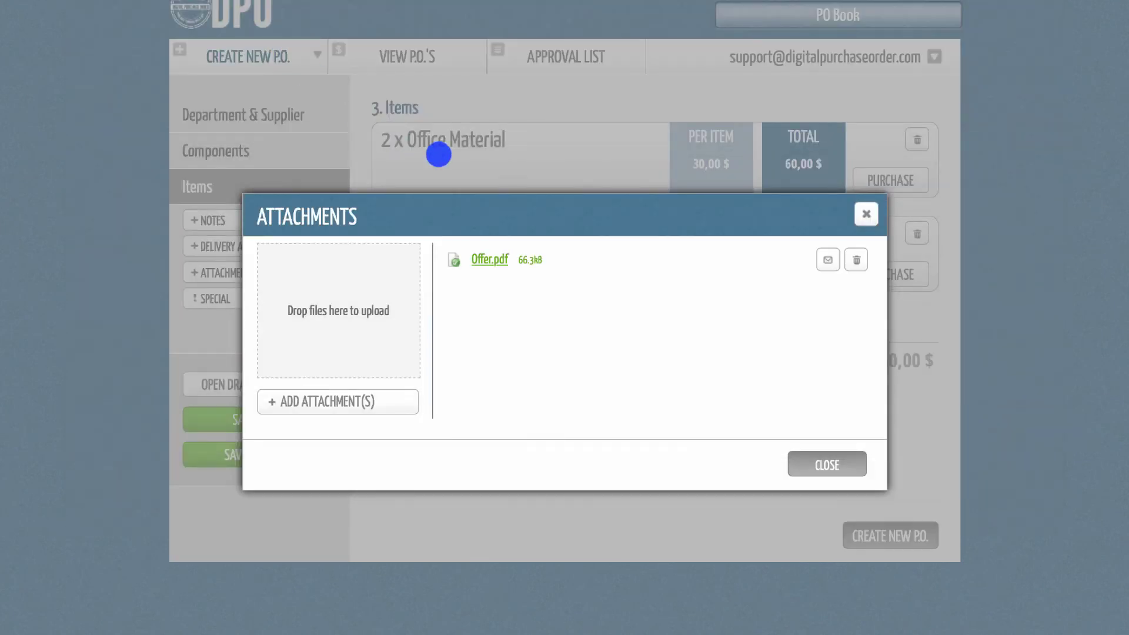
left_click(811, 459)
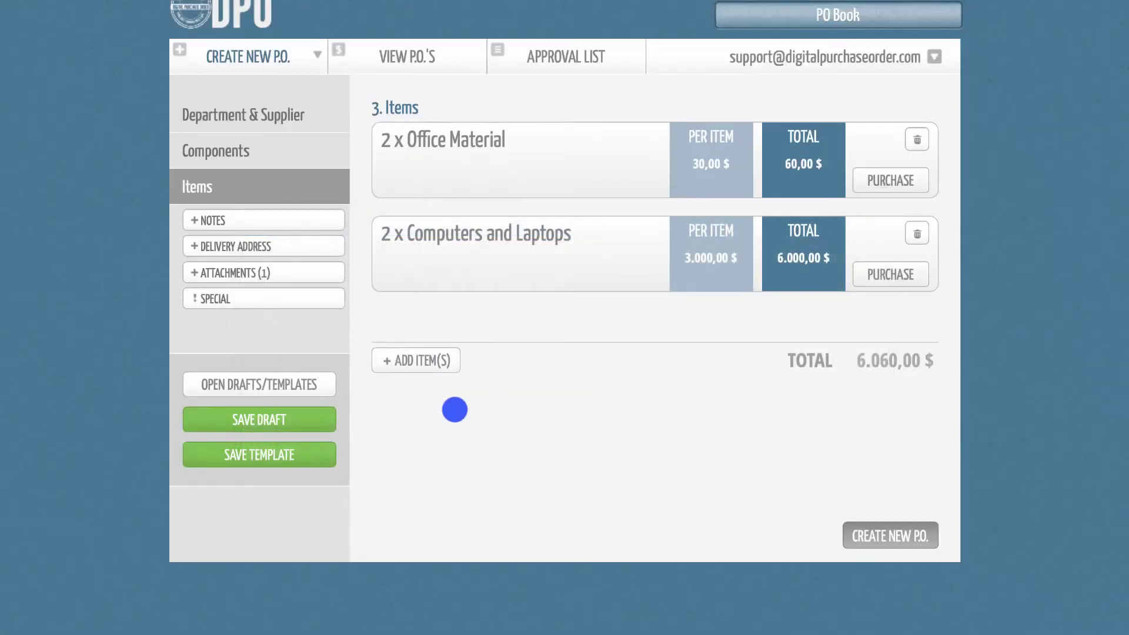
Dismiss the Save Draft and Save Template options without saving
left_click(260, 418)
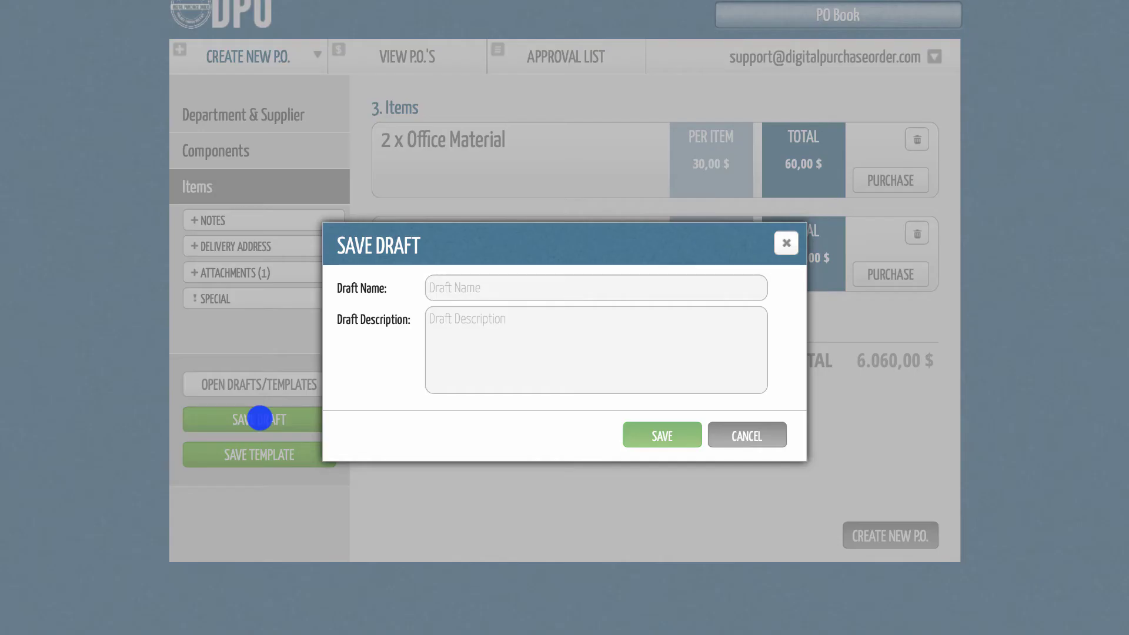
left_click(260, 419)
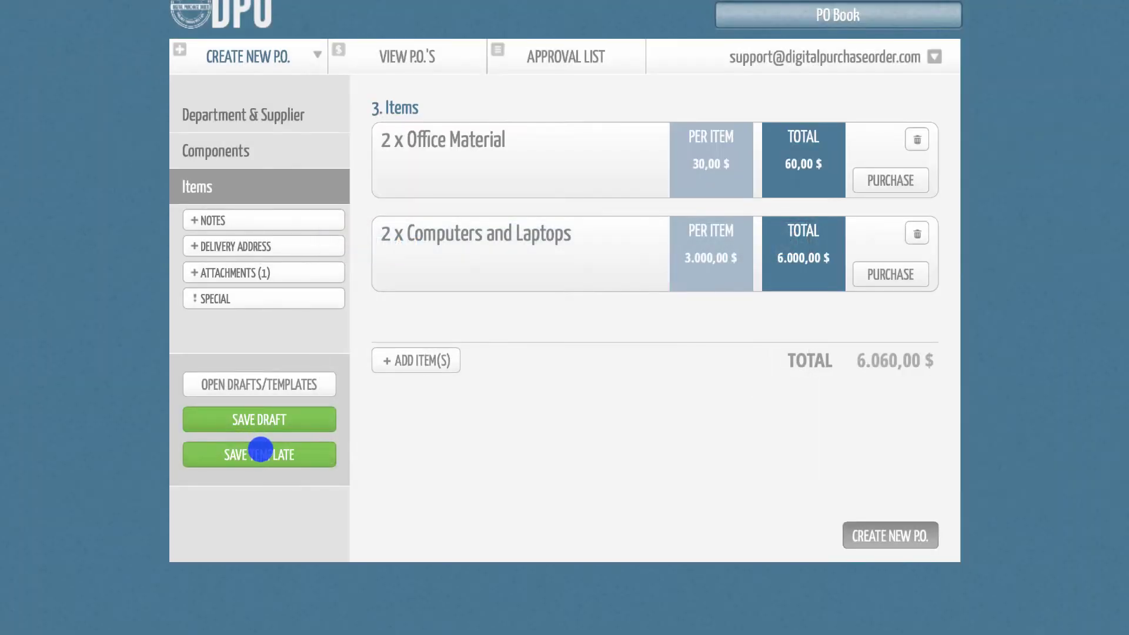
left_click(261, 453)
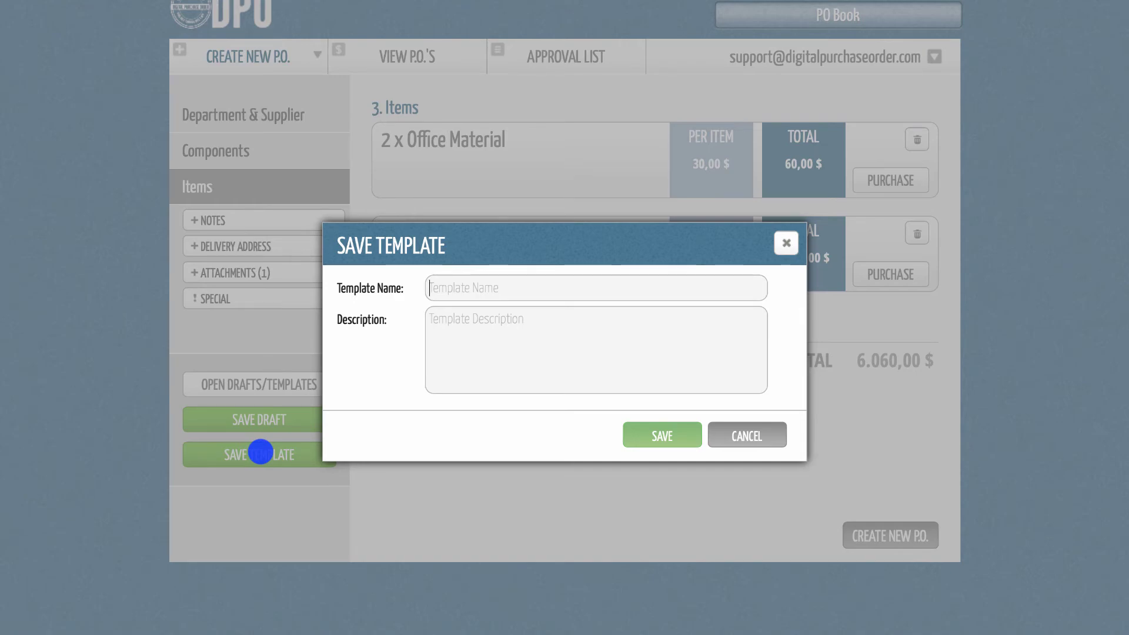
key("Escape")
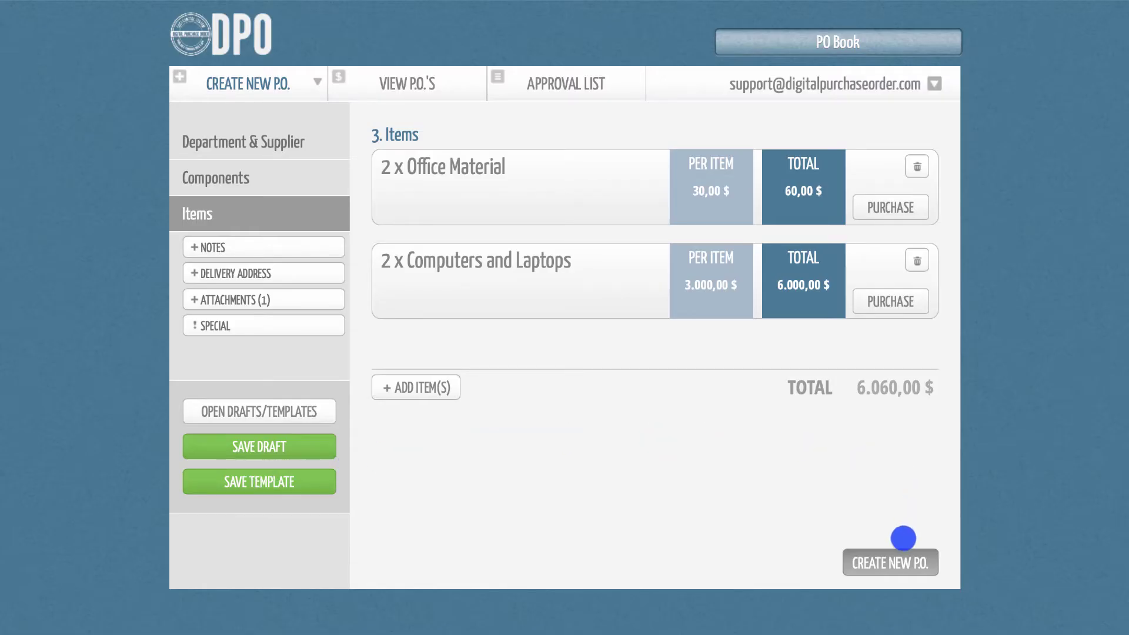
Submit the purchase order and select its assigned number DPO-574
left_click(895, 564)
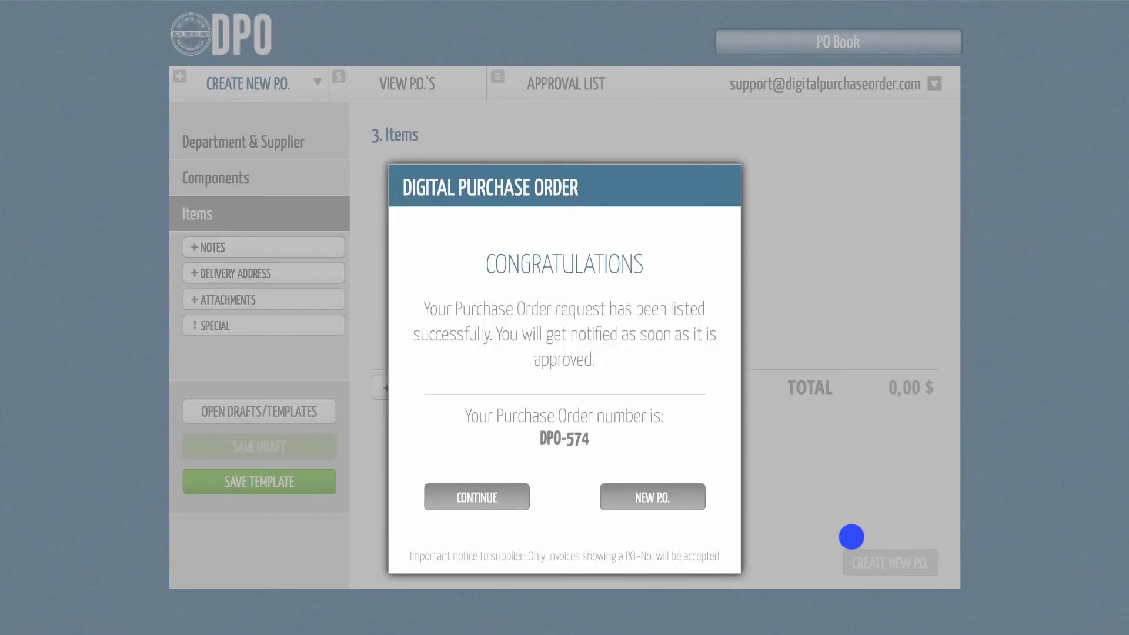
left_click_drag(589, 438, 537, 438)
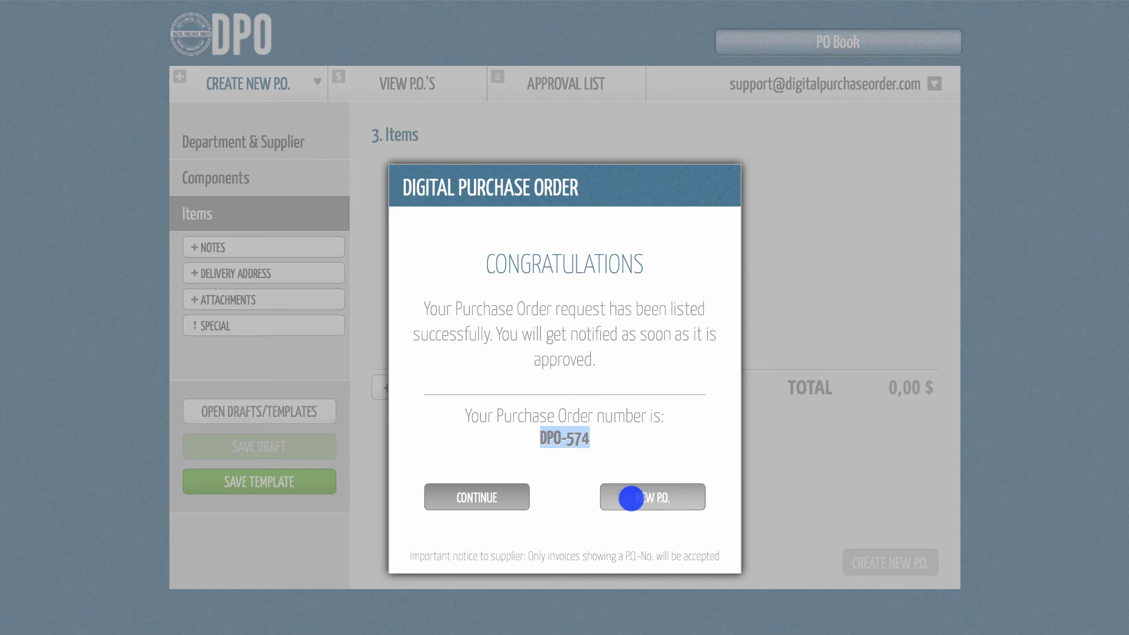
Copy order DPO-574 from View P.O.'s and advance the copy to its prefilled items
left_click(491, 497)
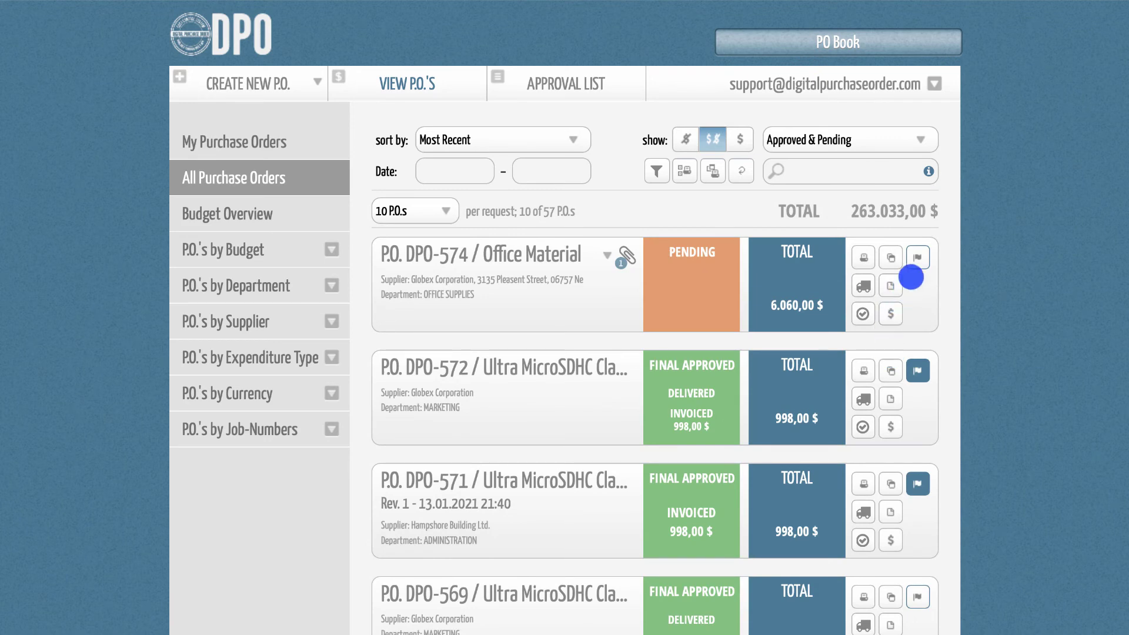
left_click(889, 257)
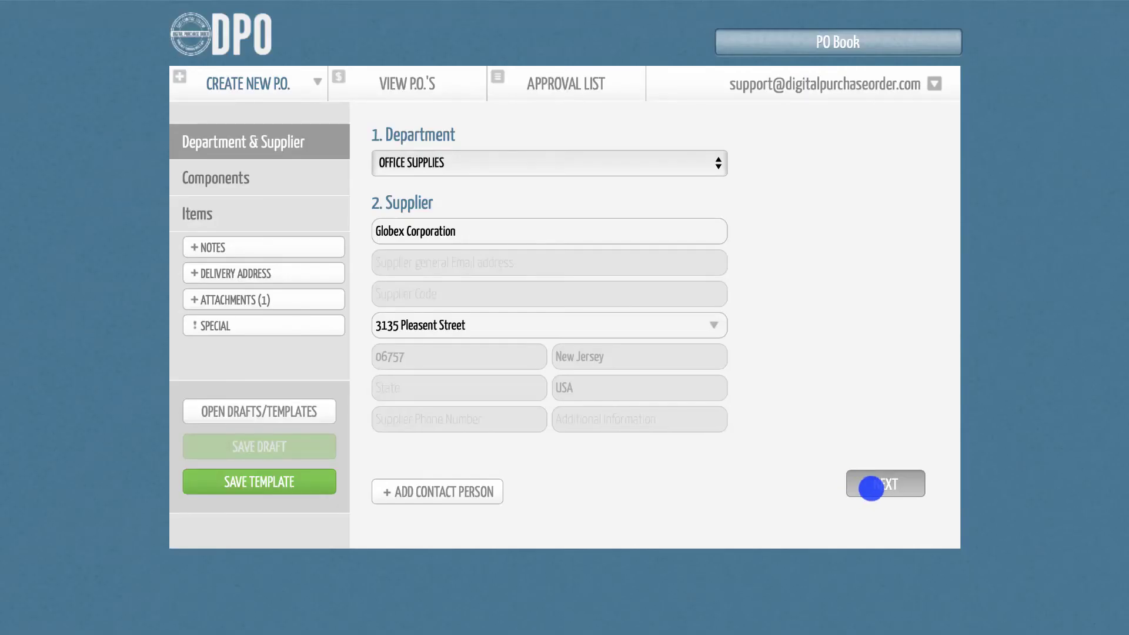
left_click(879, 488)
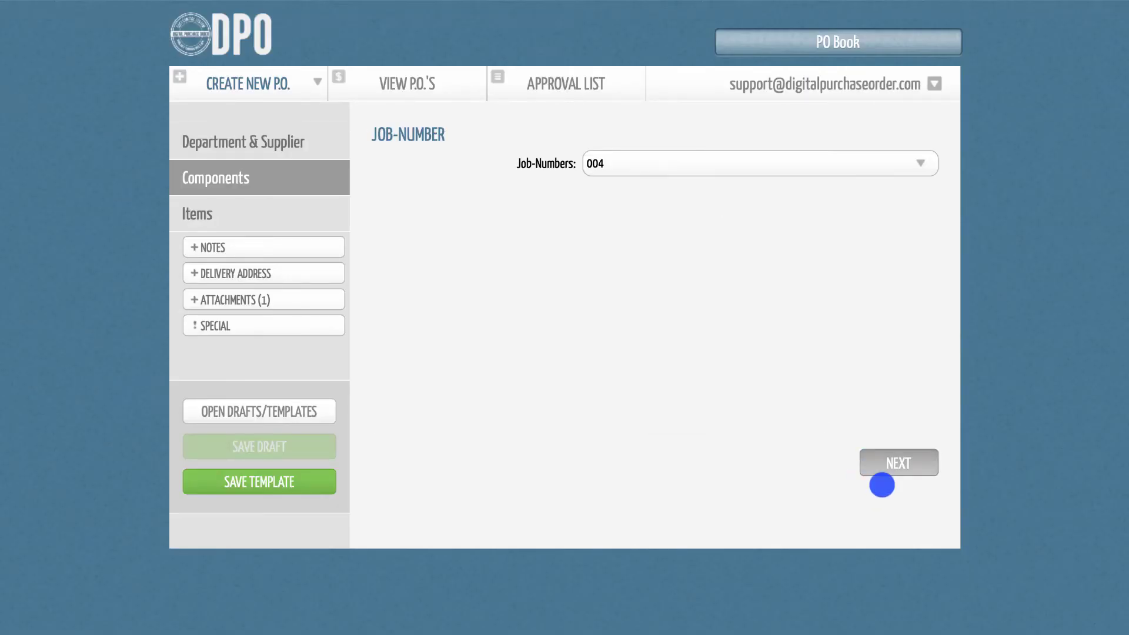
left_click(882, 474)
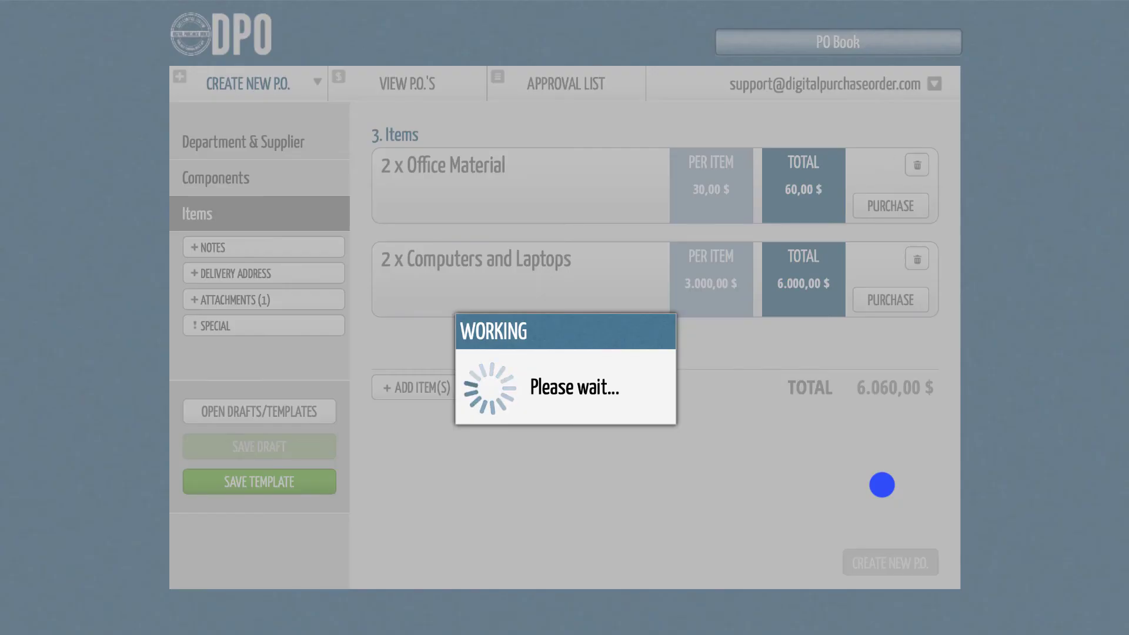